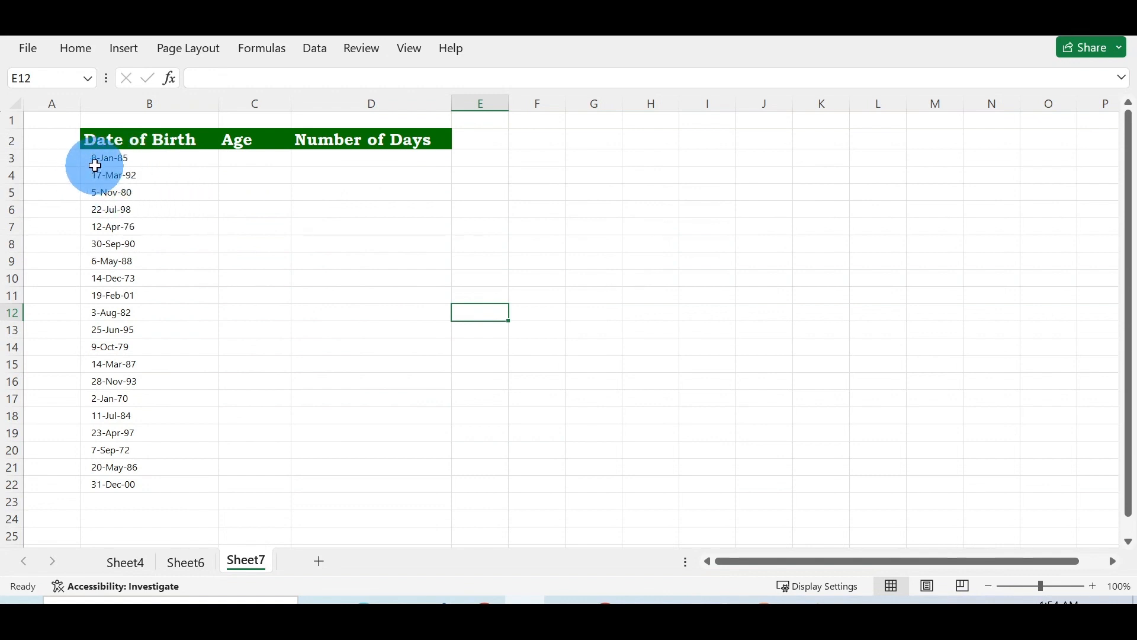
Step: Review the Date number format options for the birth dates in B3:B22, leaving the cell formatting dialog without applying anything
{"action": "left_click_drag", "start_coordinate": [95, 166], "coordinate": [164, 481]}
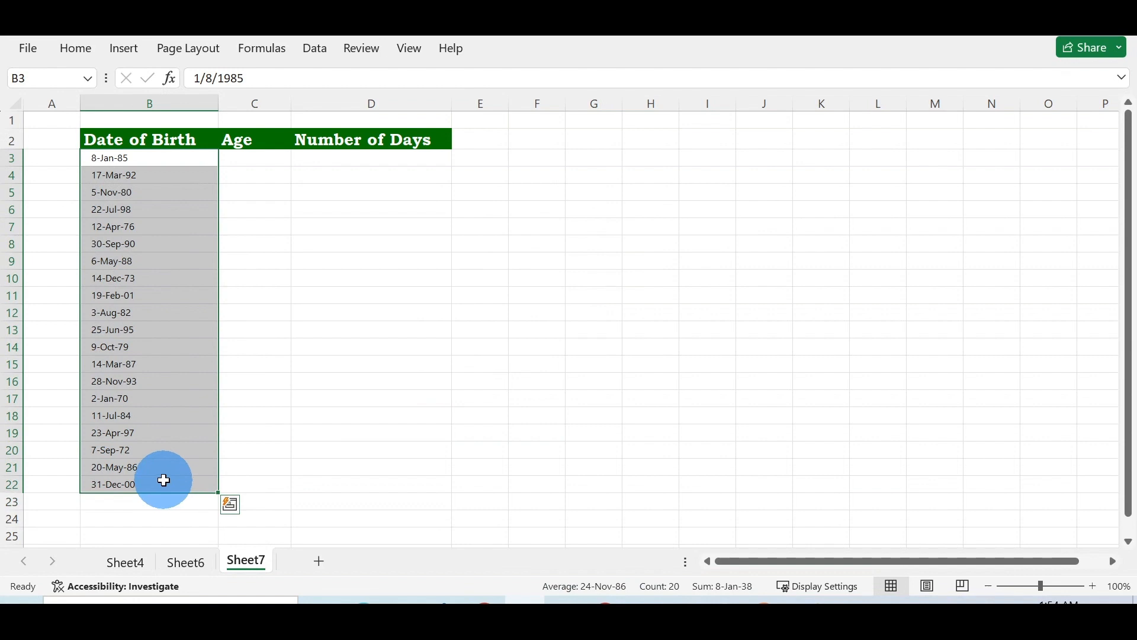
{"action": "key", "text": "ctrl+1"}
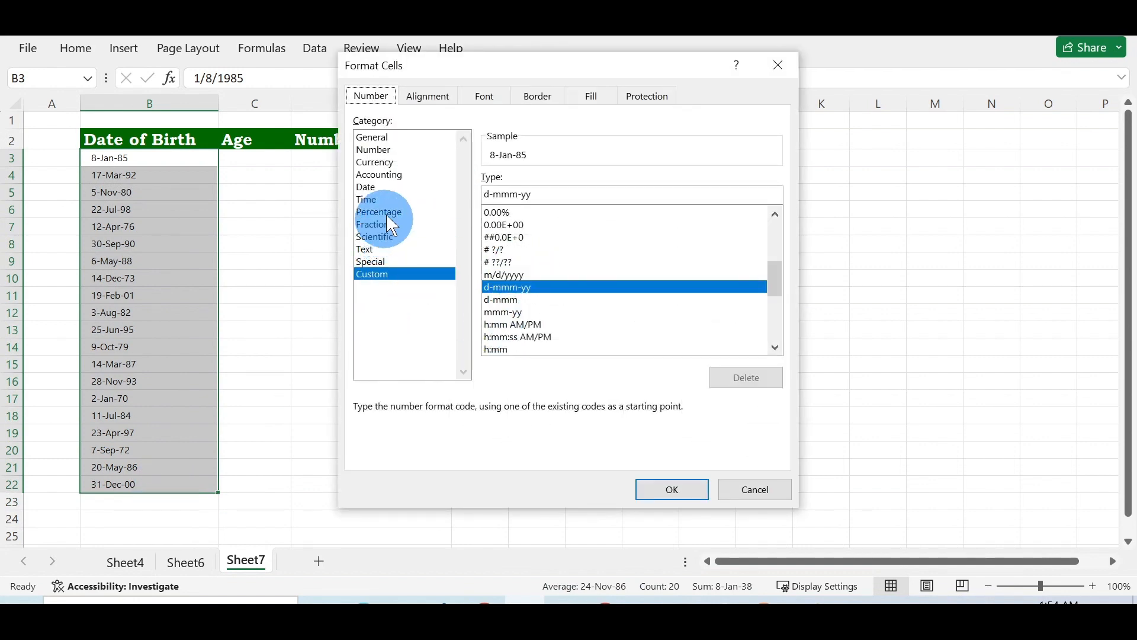
{"action": "left_click", "coordinate": [387, 187]}
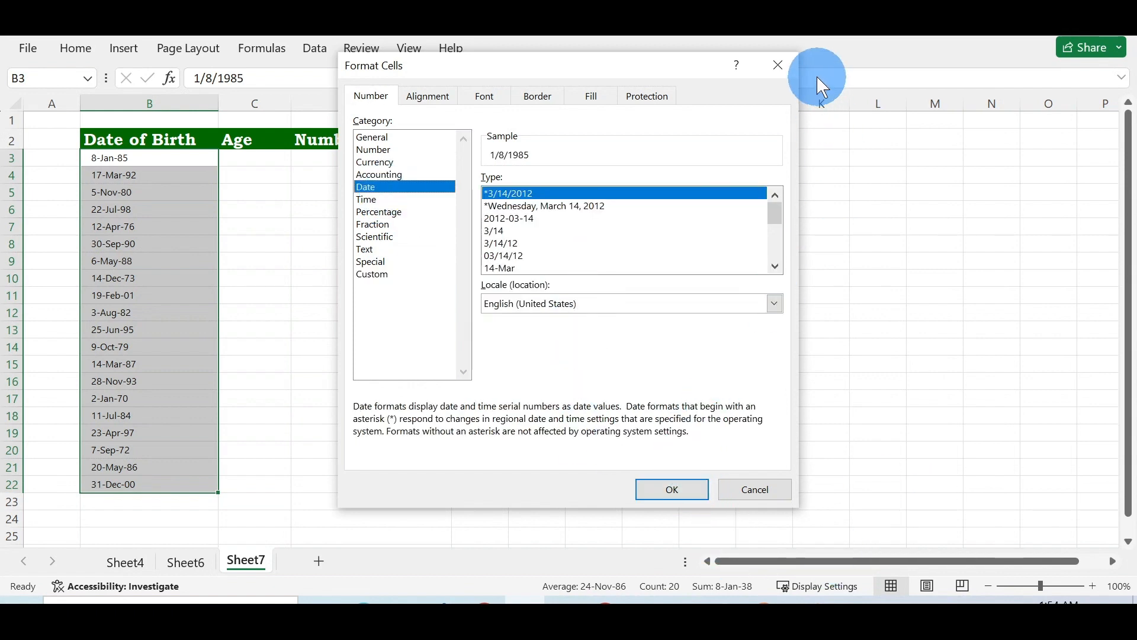
{"action": "left_click", "coordinate": [788, 71]}
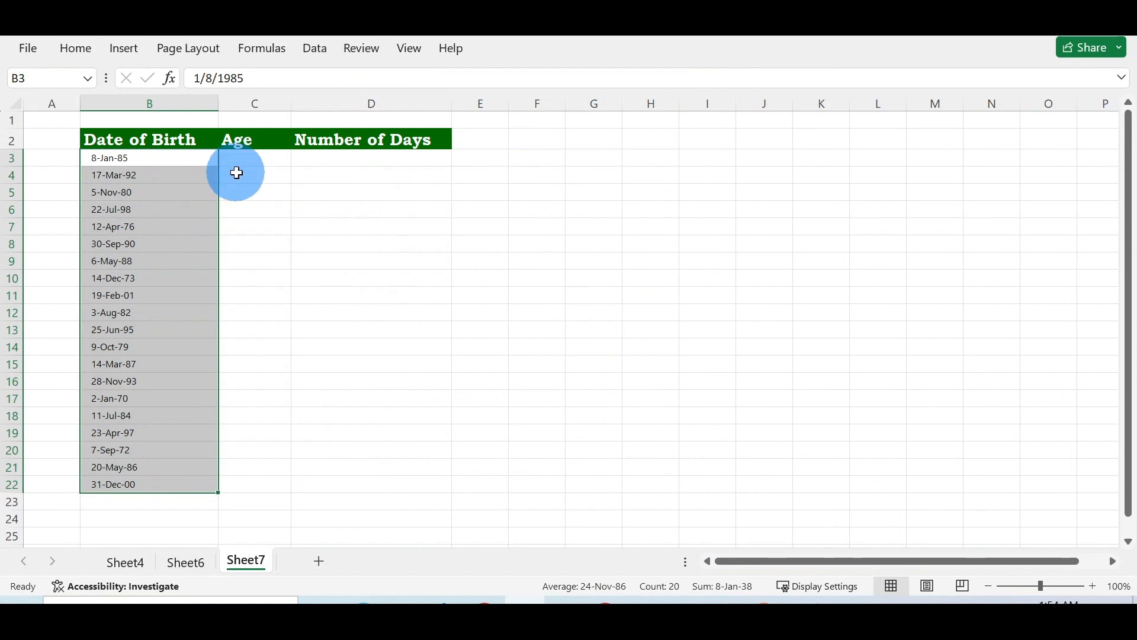
Step: Format the Age and Number of Days cells C3:D22 as Number with 0 decimal places
{"action": "left_click_drag", "start_coordinate": [247, 165], "coordinate": [378, 484]}
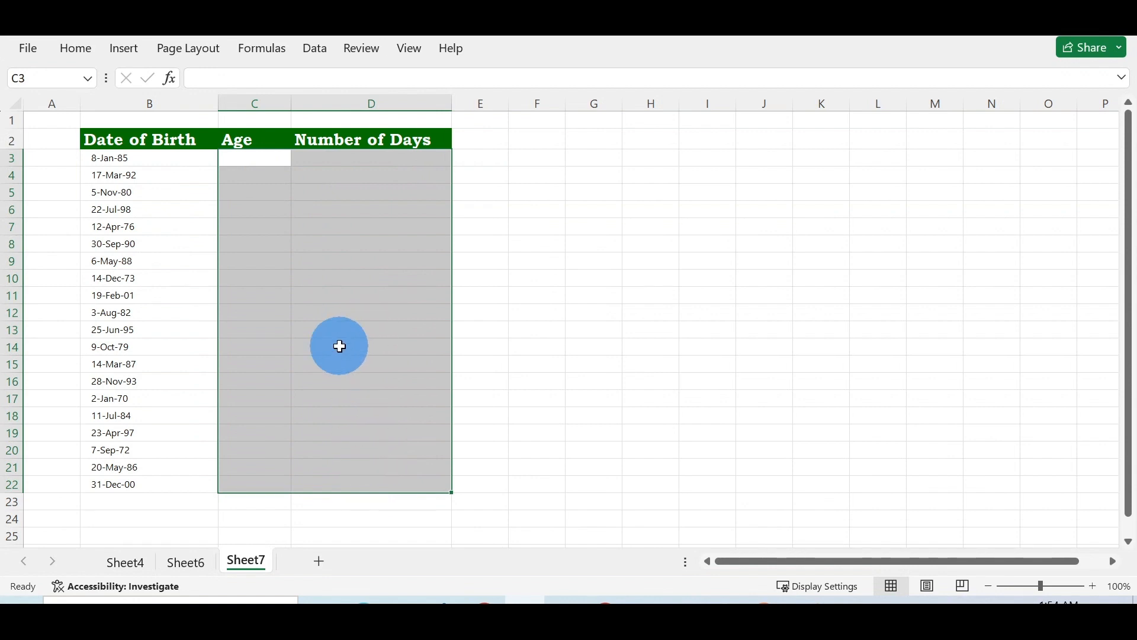
{"action": "key", "text": "ctrl+1"}
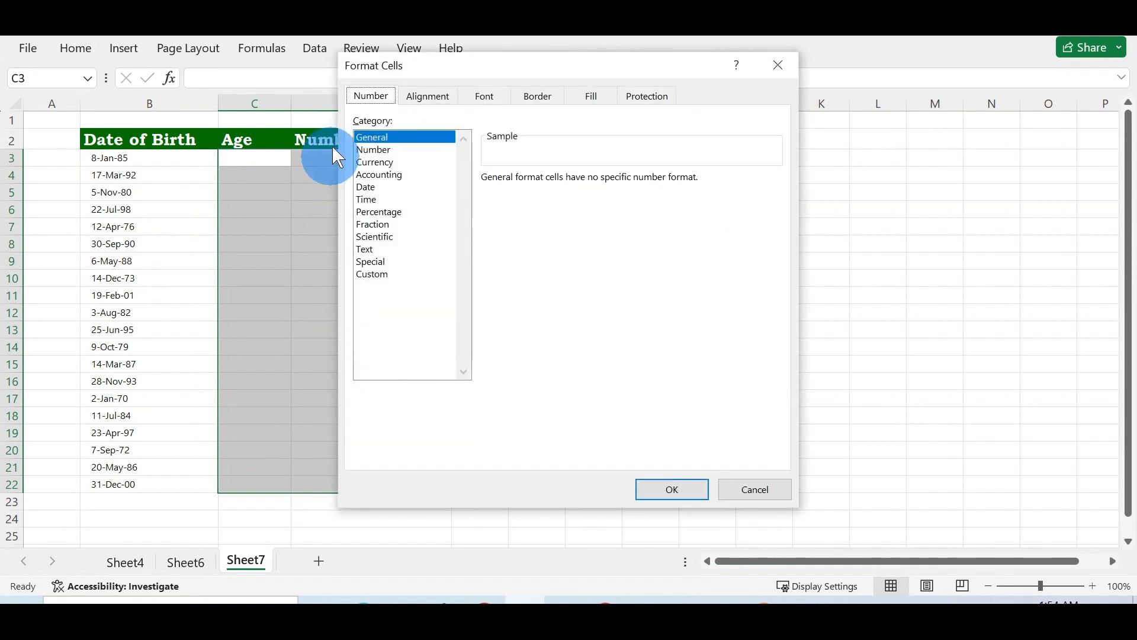
{"action": "left_click", "coordinate": [382, 152]}
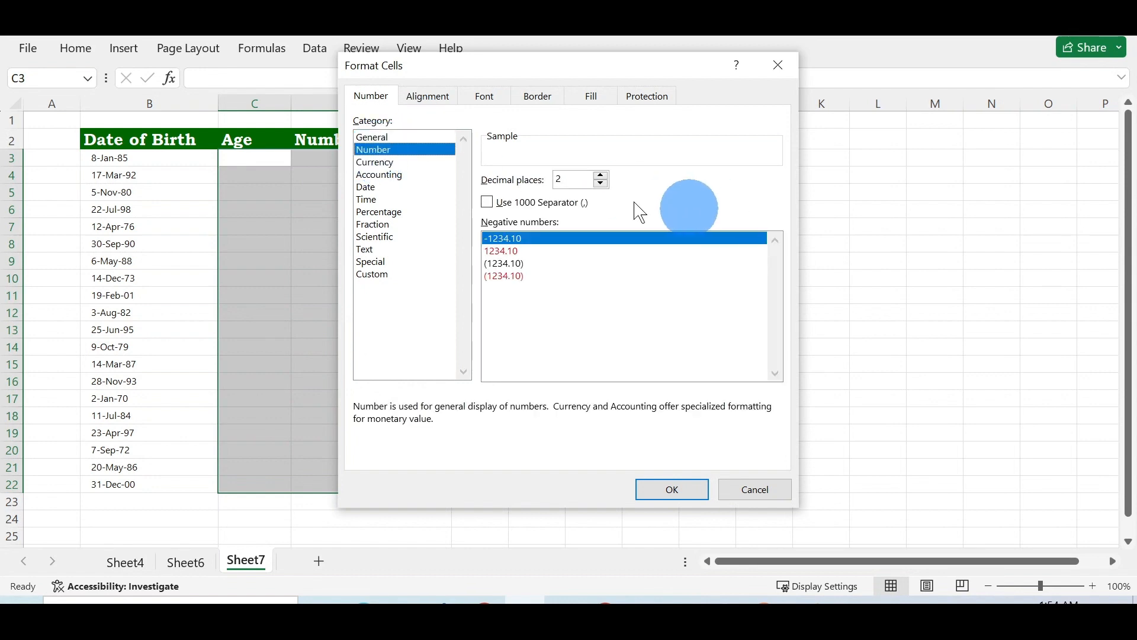
{"action": "left_click", "coordinate": [602, 185]}
{"action": "left_click", "coordinate": [602, 185]}
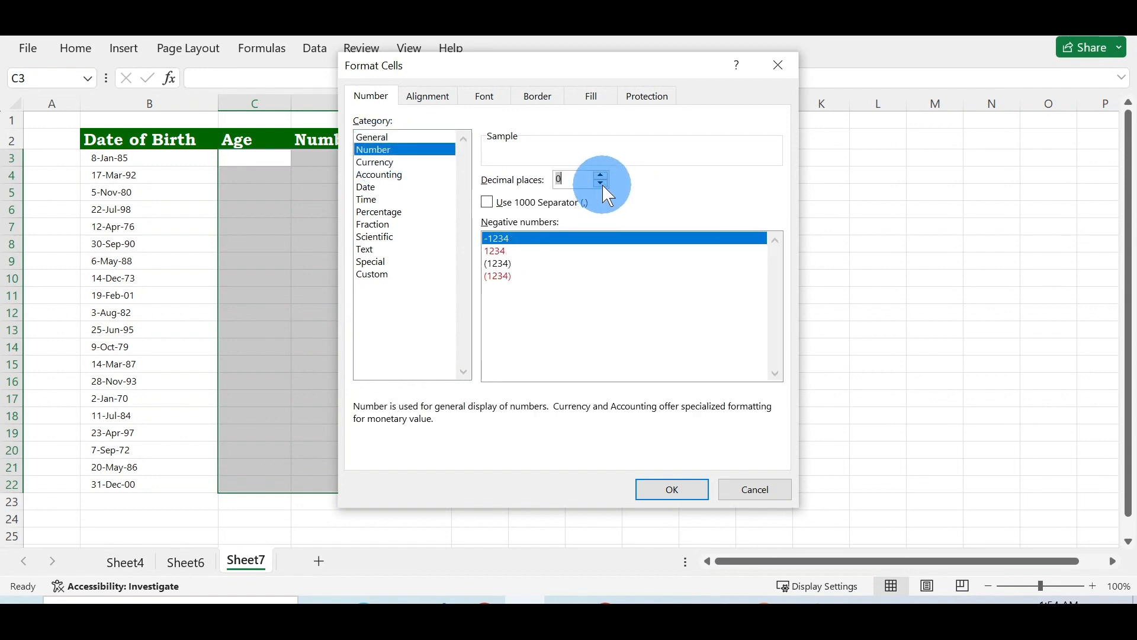
{"action": "left_click", "coordinate": [684, 492]}
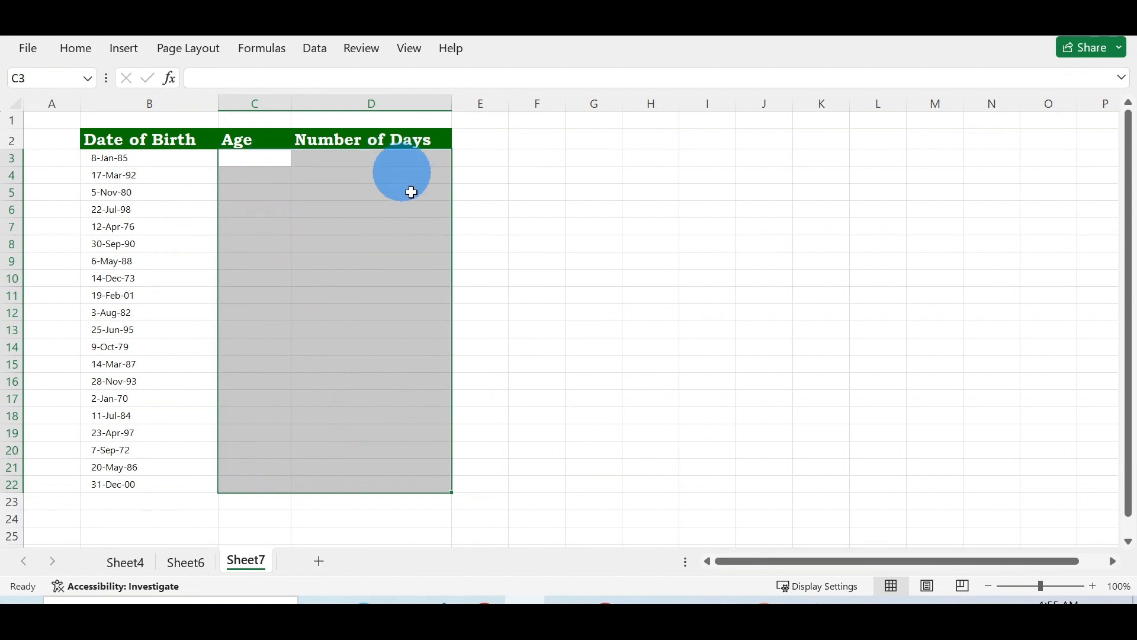
Step: Start a DATEDIF formula in the first Age cell, C3
{"action": "left_click", "coordinate": [265, 171]}
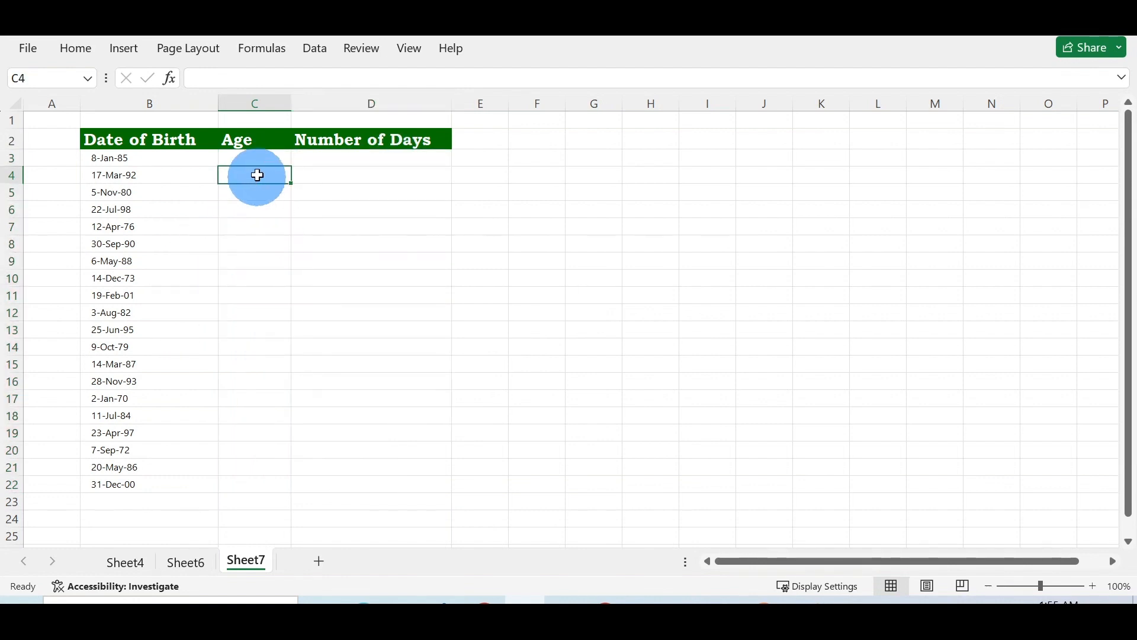
{"action": "left_click", "coordinate": [255, 158]}
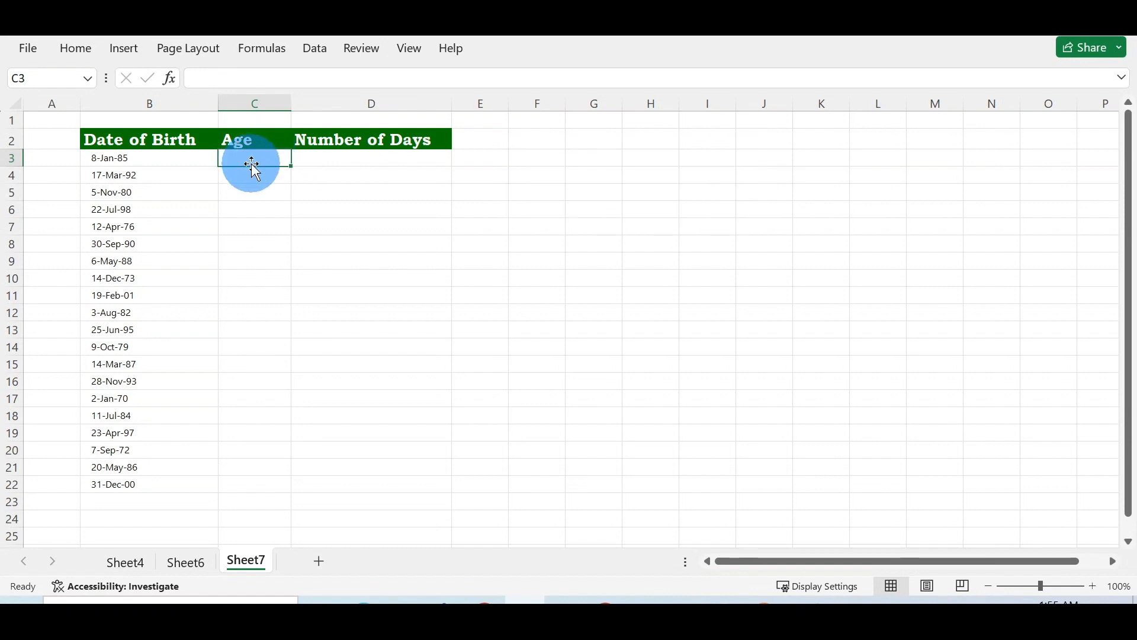
{"action": "type", "text": "="}
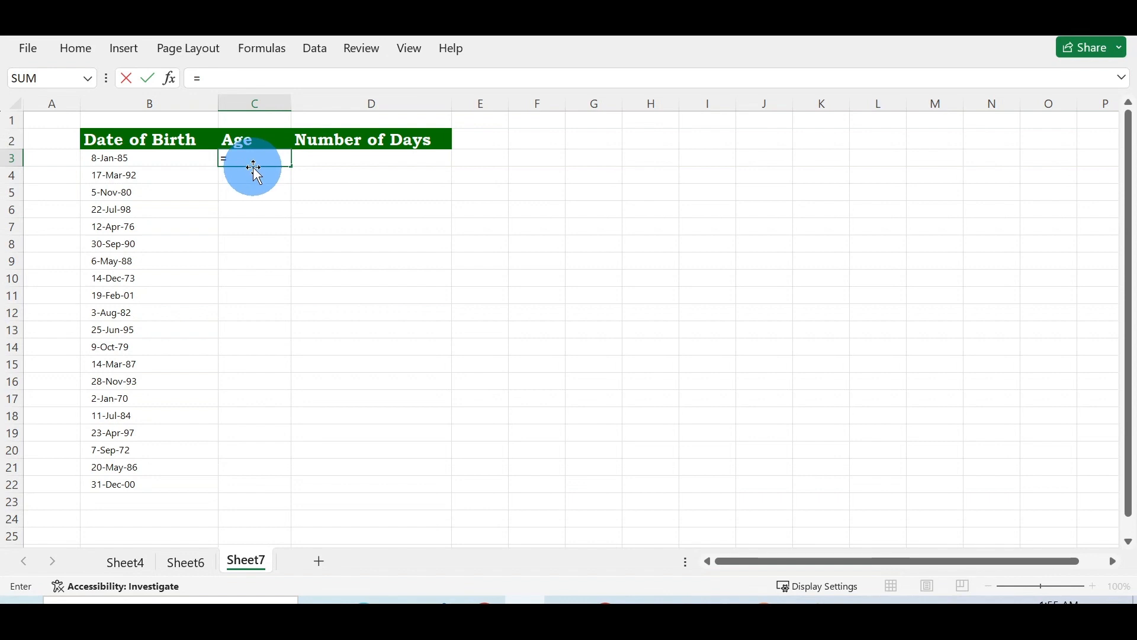
{"action": "type", "text": "datedif("}
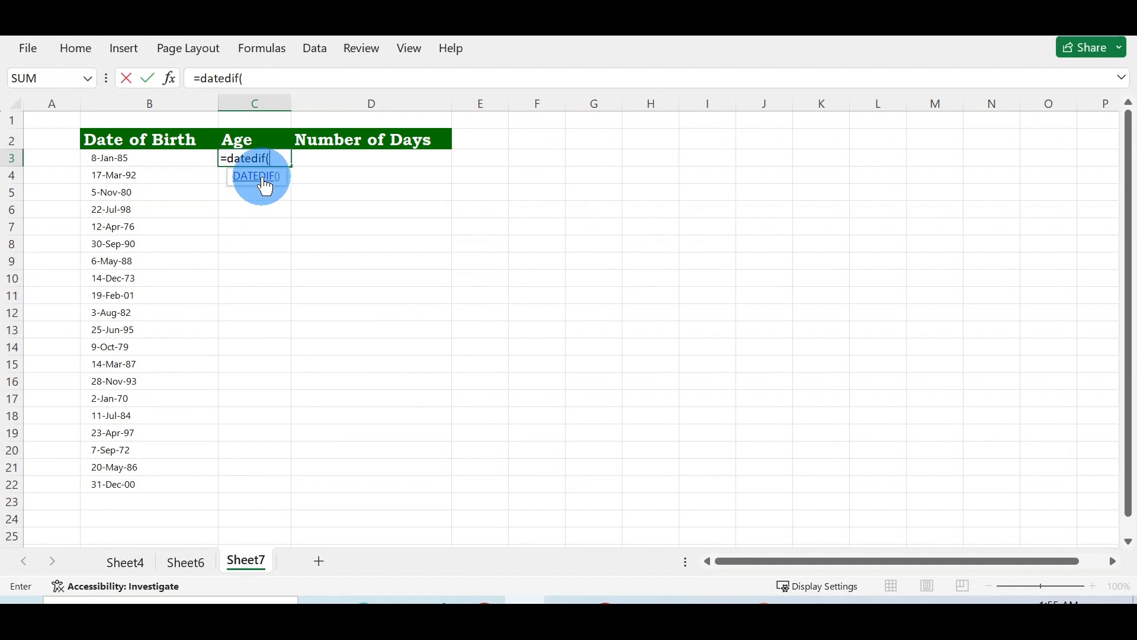
{"action": "left_click", "coordinate": [264, 177]}
{"action": "left_click", "coordinate": [262, 177]}
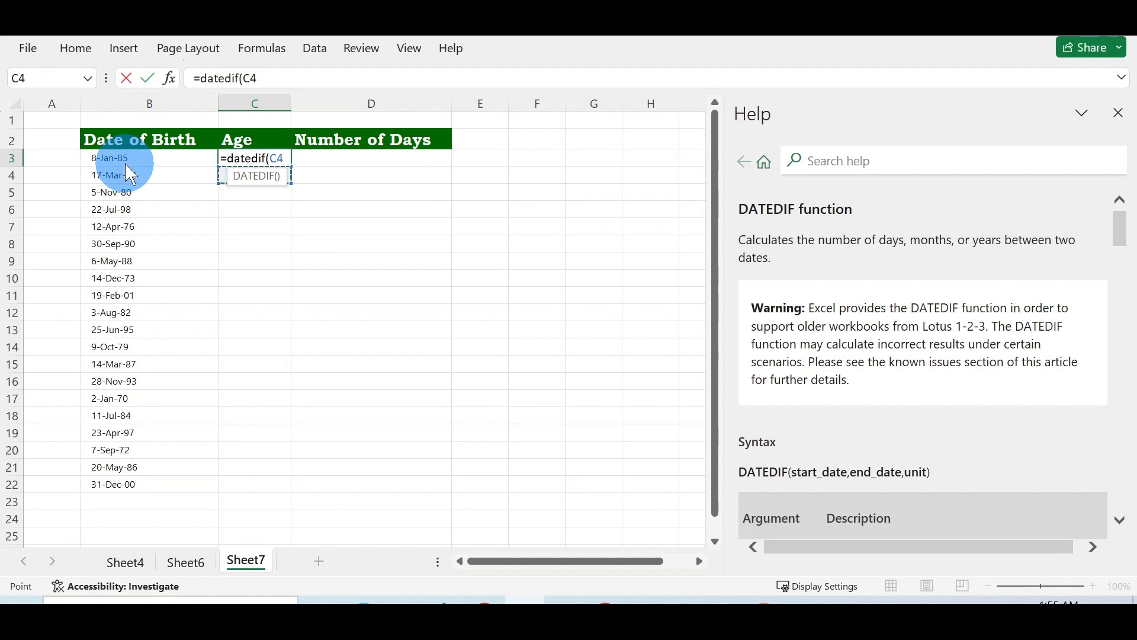
{"action": "left_click", "coordinate": [1118, 112]}
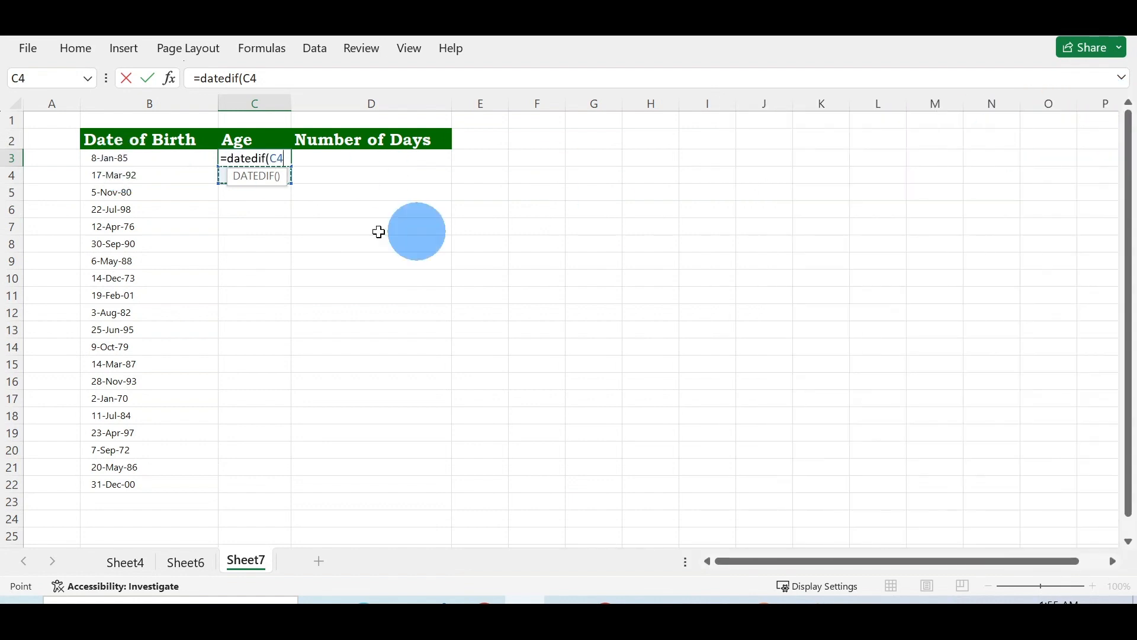
Step: Complete the C3 formula as =DATEDIF(B3,TODAY(),"Y") and fill it down the Age column to C22
{"action": "left_click", "coordinate": [154, 161]}
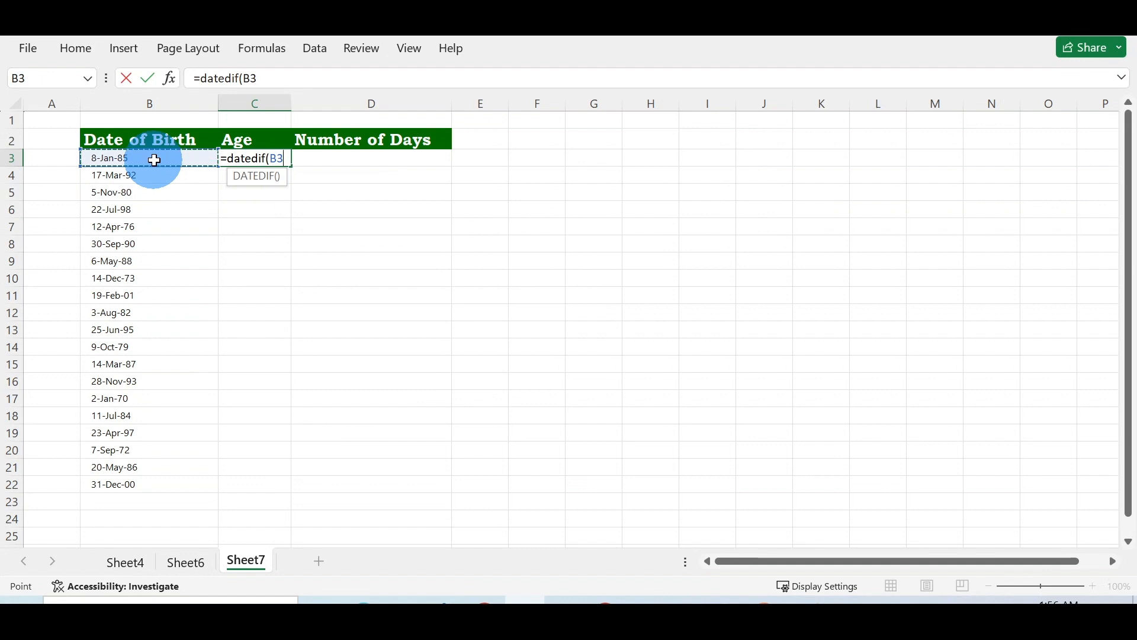
{"action": "type", "text": ",T"}
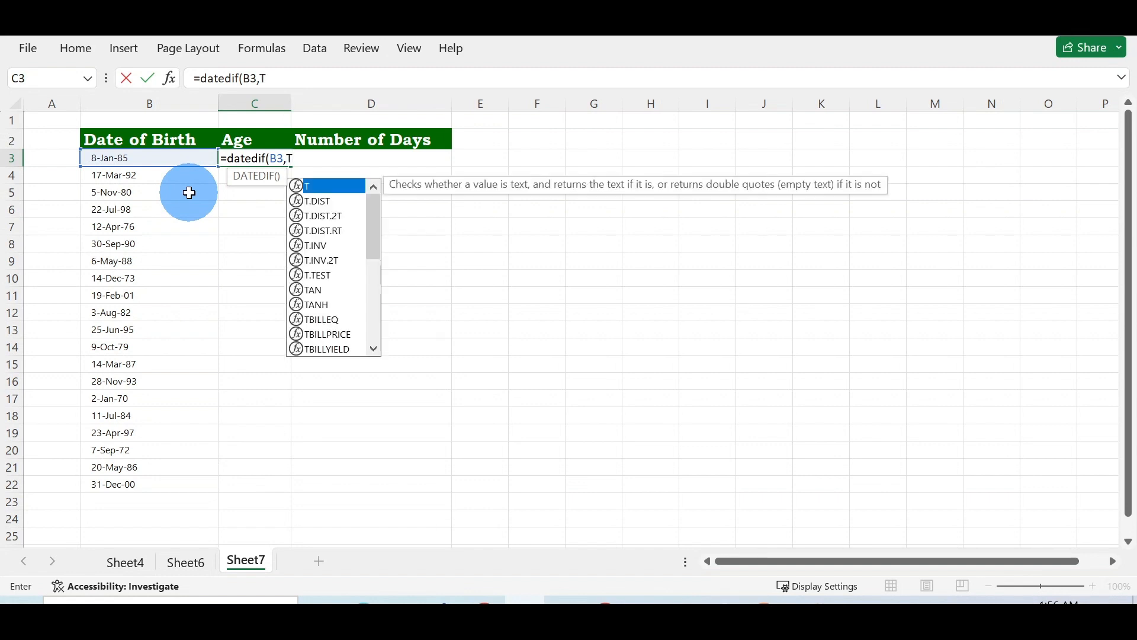
{"action": "type", "text": "oda"}
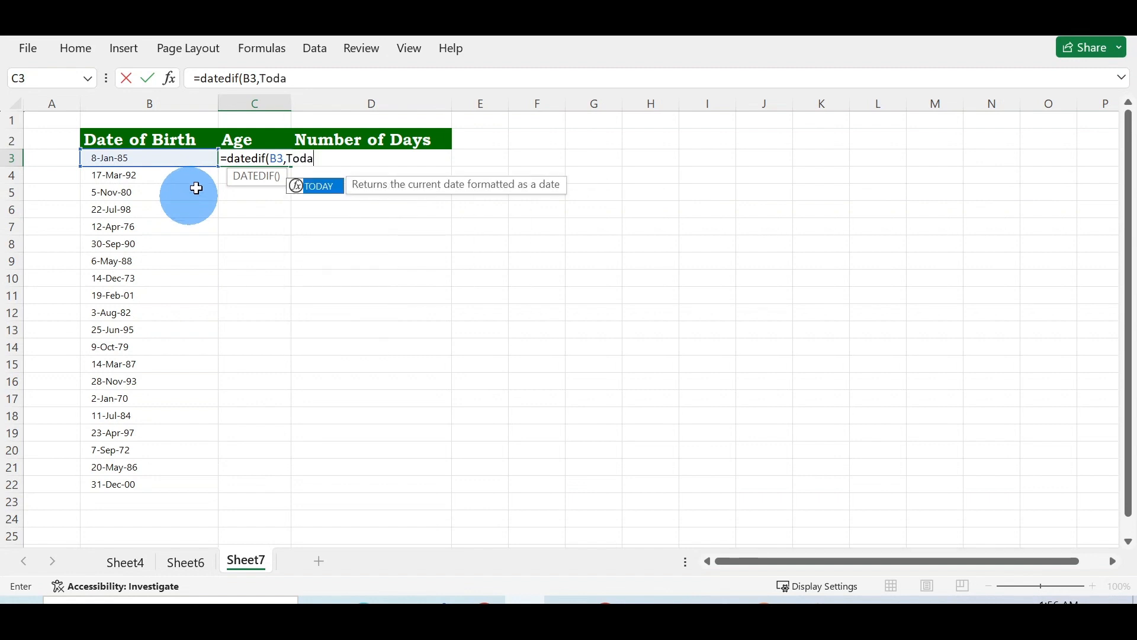
{"action": "double_click", "coordinate": [326, 188]}
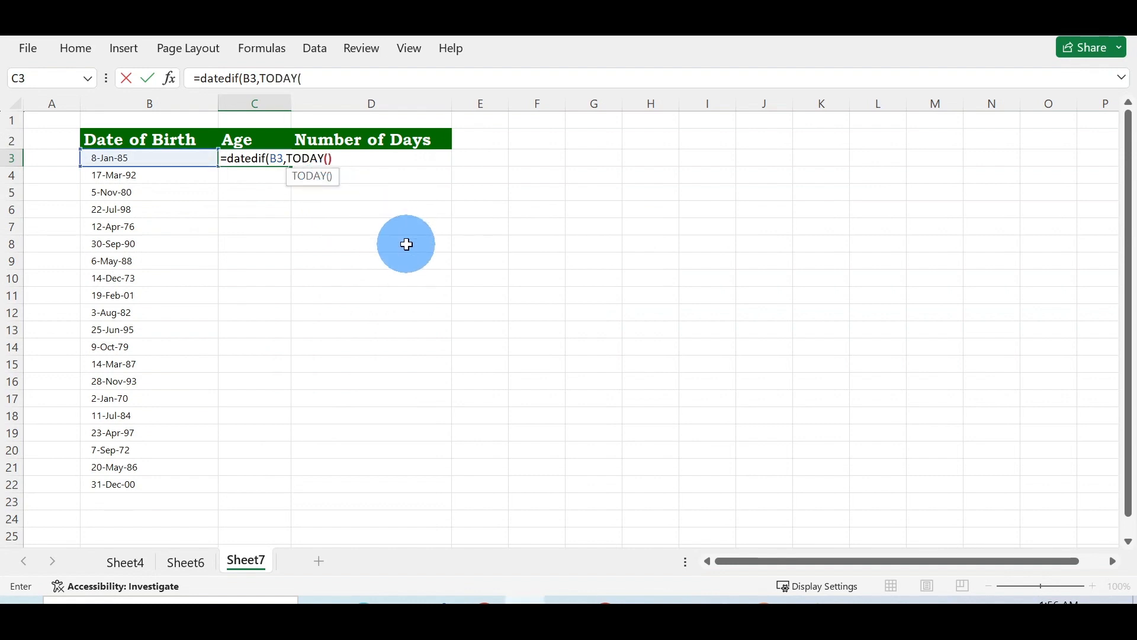
{"action": "type", "text": "),\"Y"}
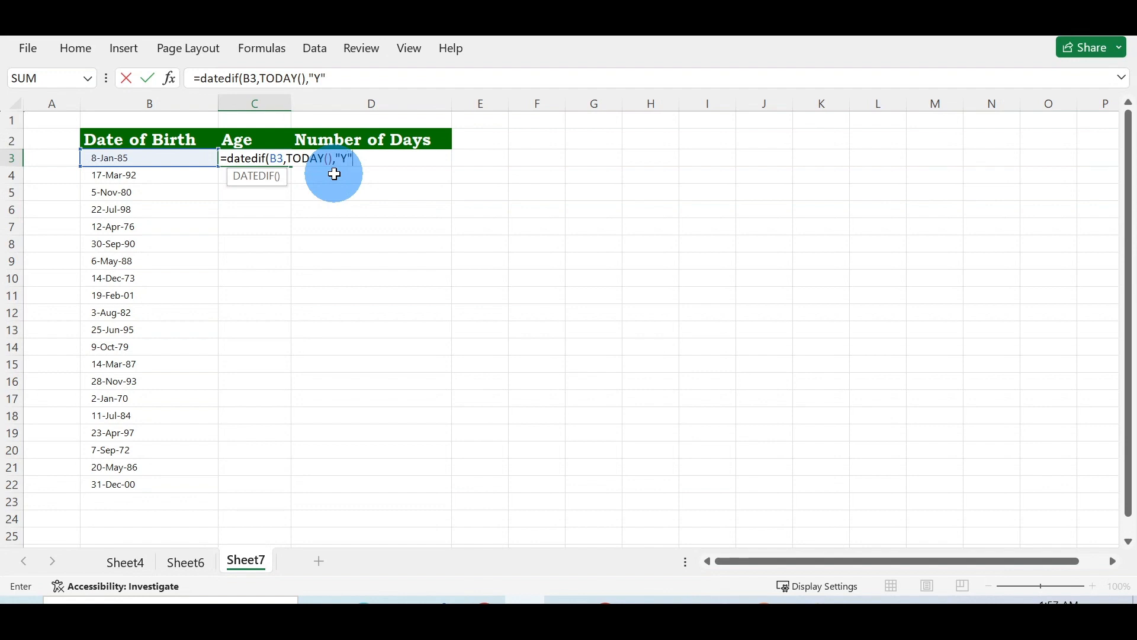
{"action": "type", "text": ")"}
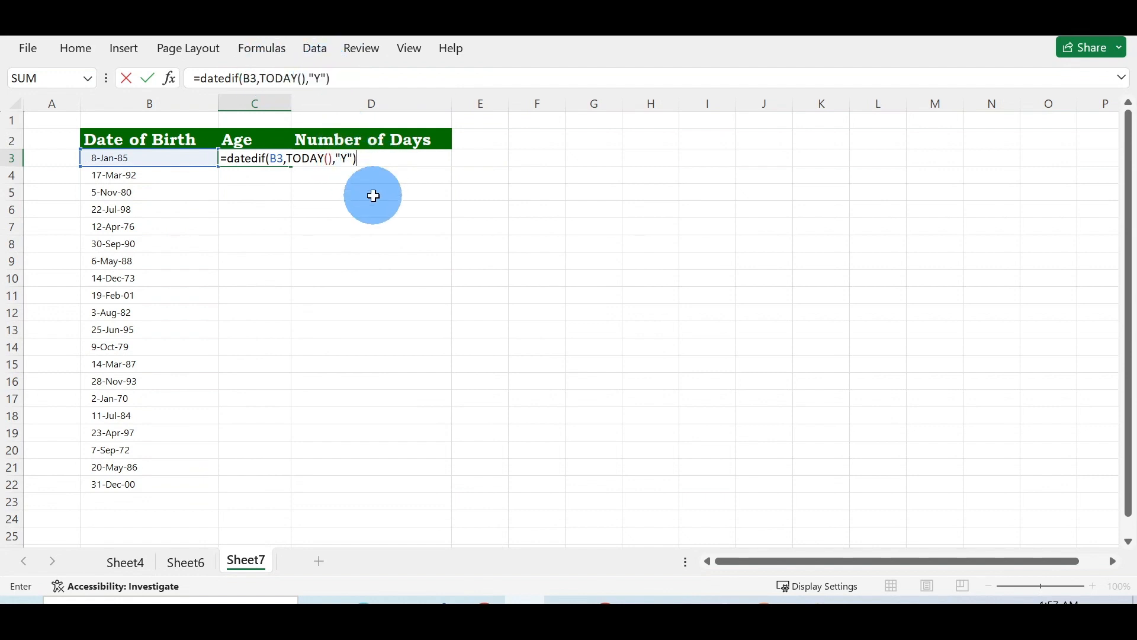
{"action": "key", "text": "Return"}
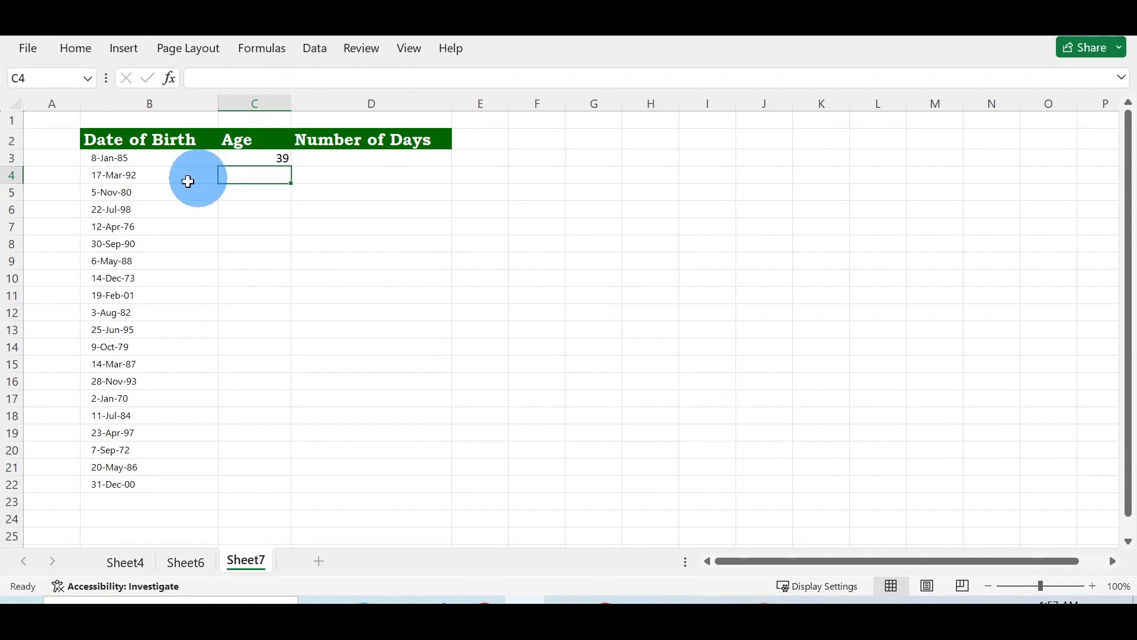
{"action": "left_click", "coordinate": [251, 159]}
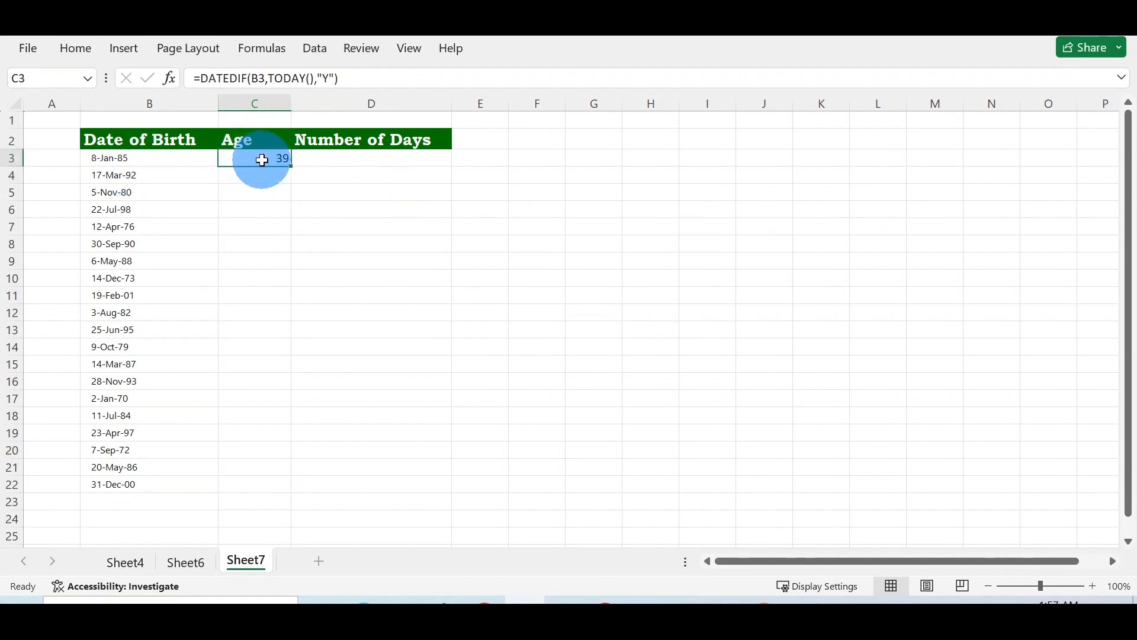
{"action": "double_click", "coordinate": [290, 169]}
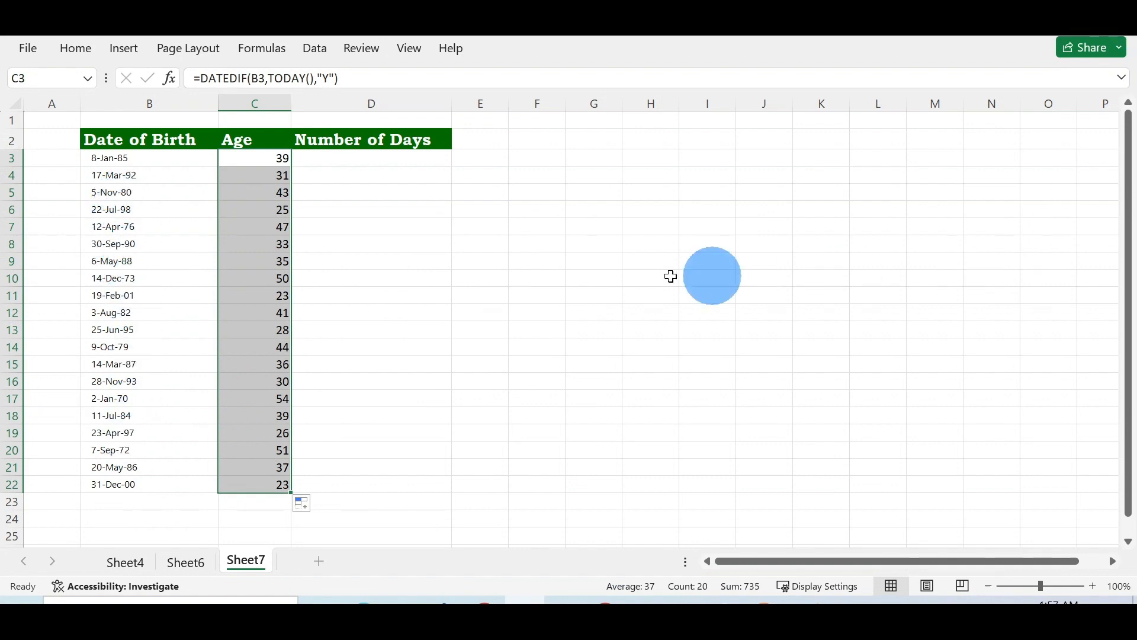
Step: Enter =DATEDIF(B3,TODAY(),"D") in the first Number of Days cell, D3
{"action": "left_click", "coordinate": [319, 157]}
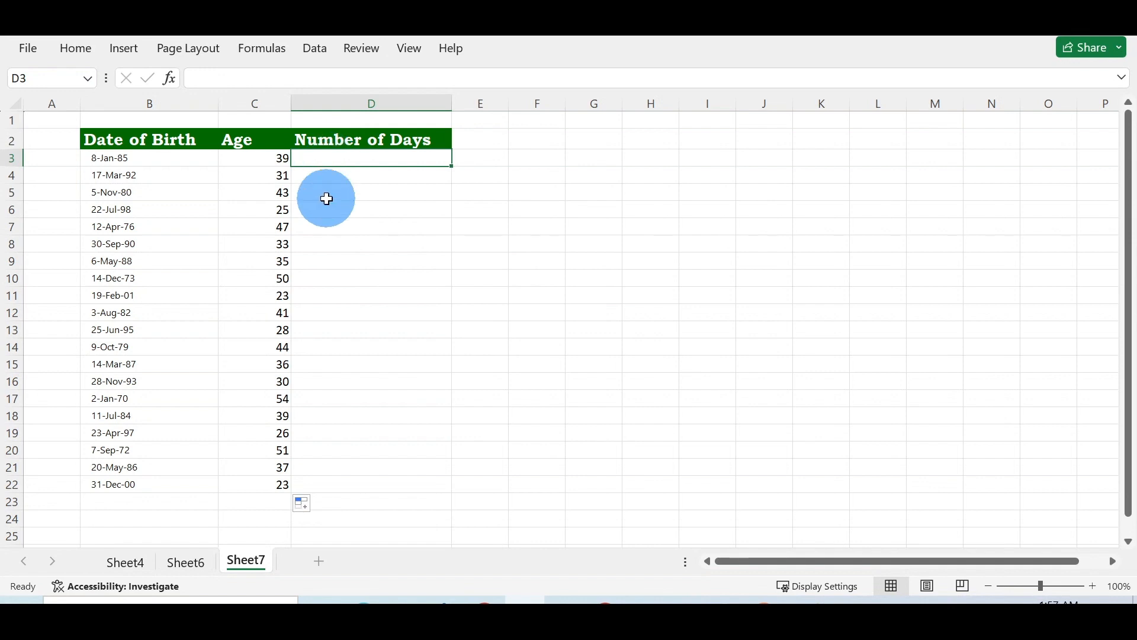
{"action": "type", "text": "="}
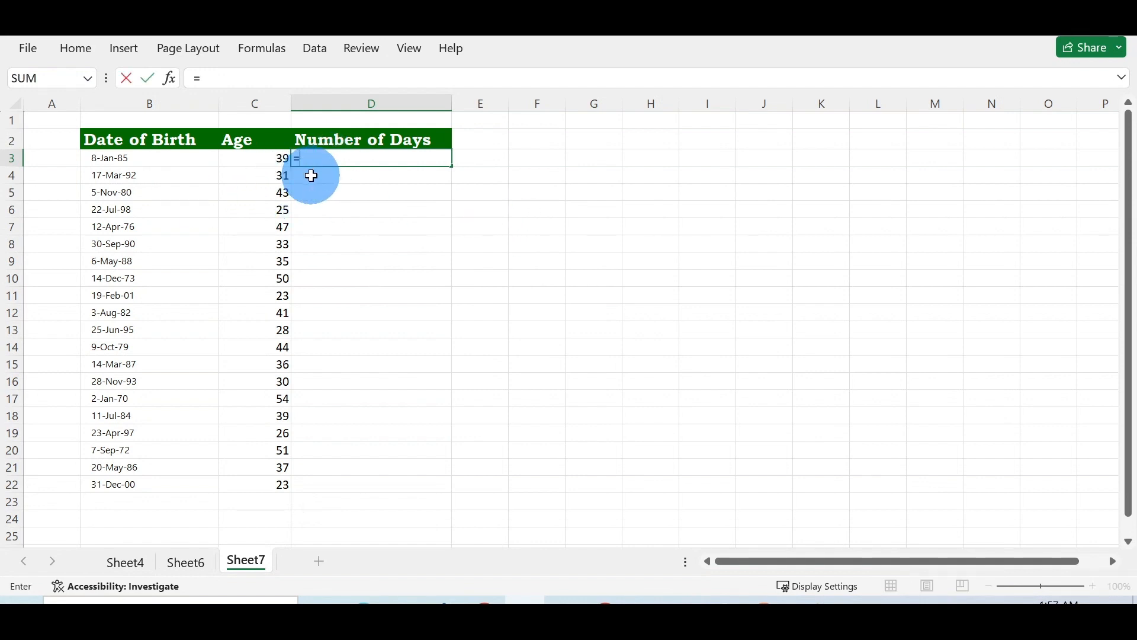
{"action": "type", "text": "date"}
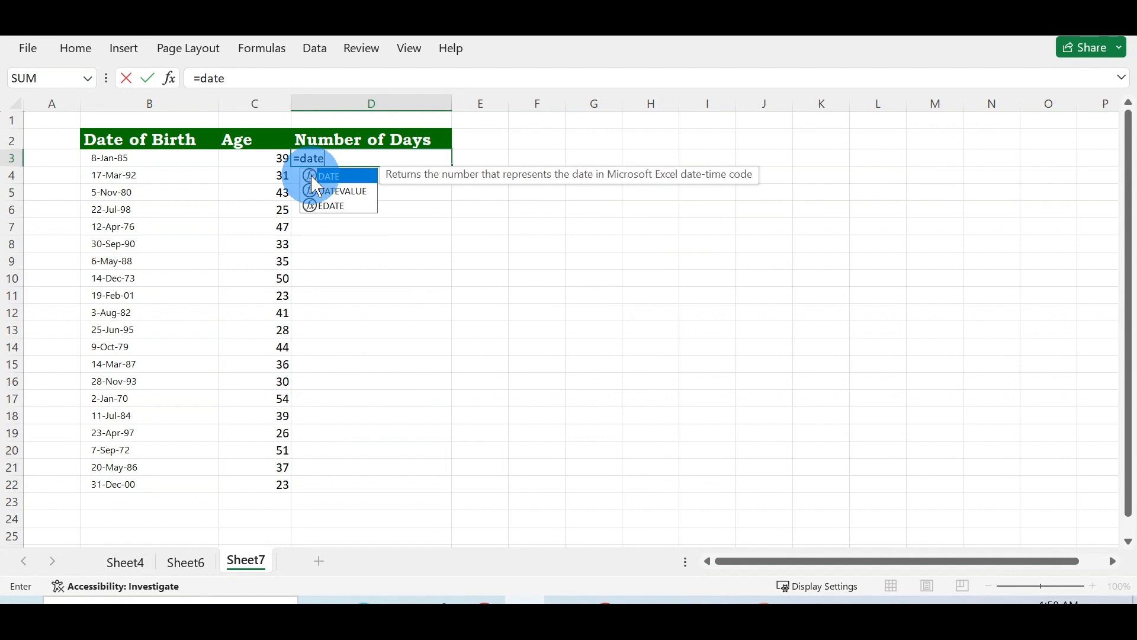
{"action": "type", "text": "di"}
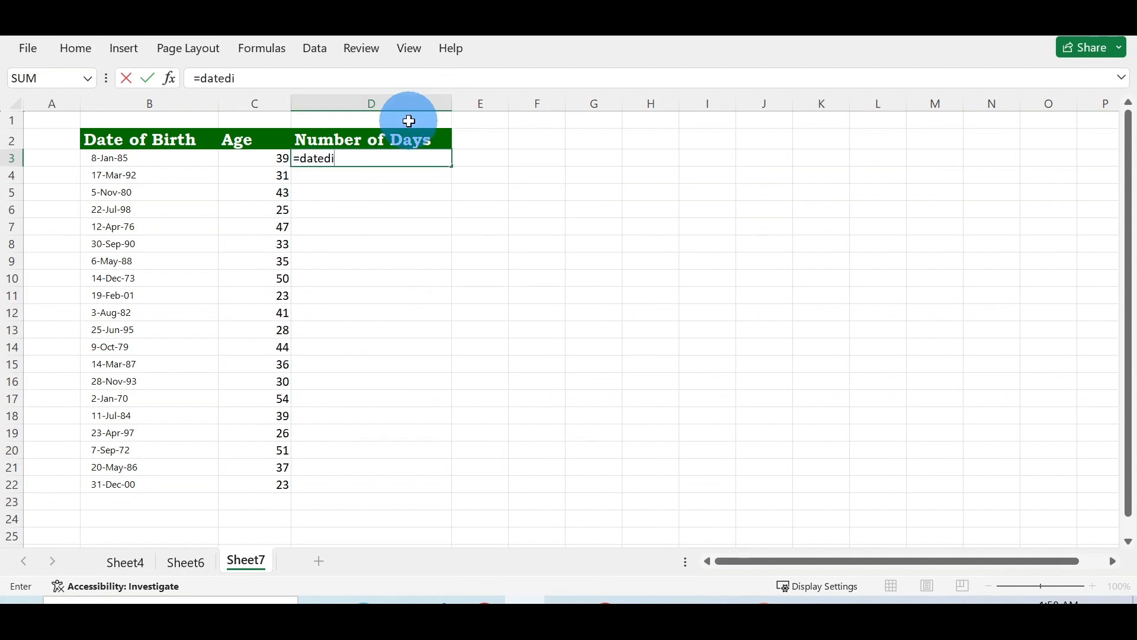
{"action": "type", "text": "f("}
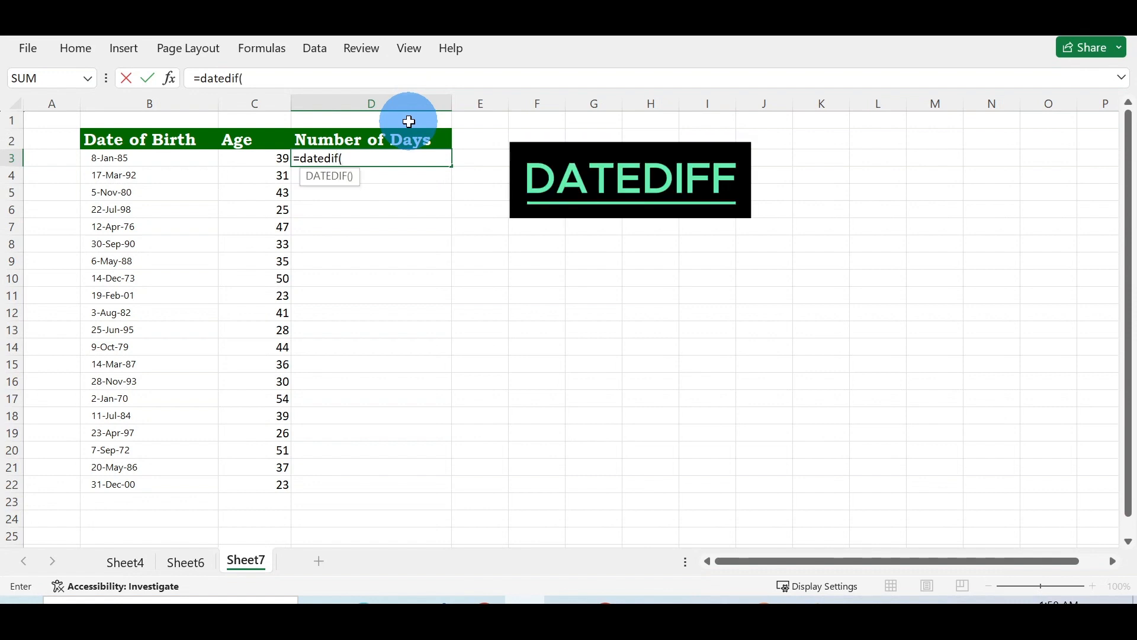
{"action": "left_click", "coordinate": [329, 176]}
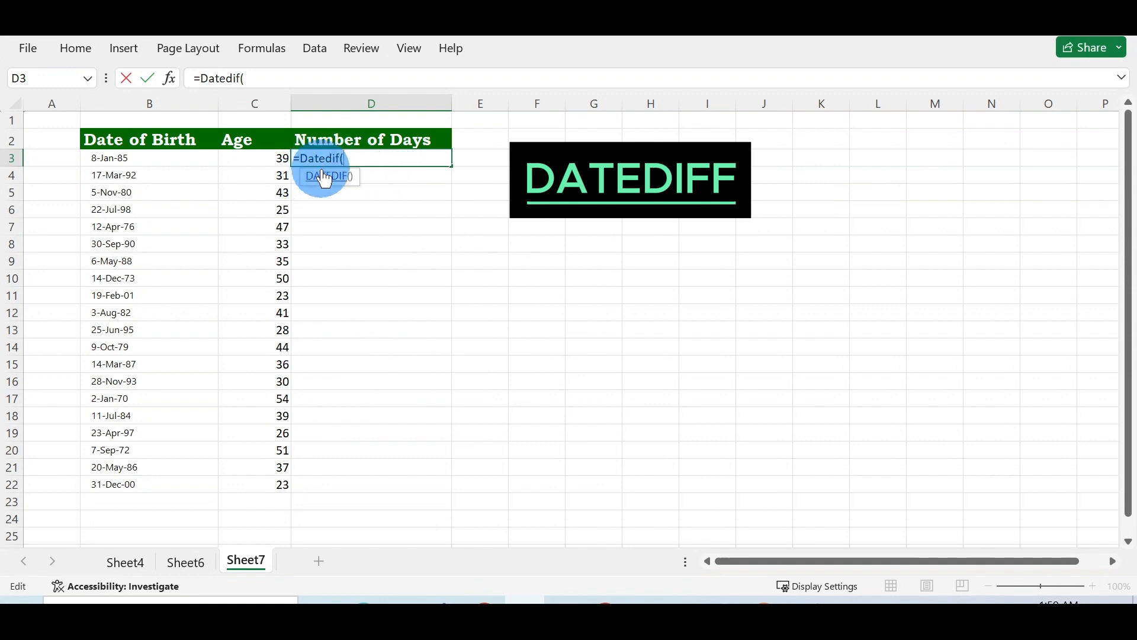
{"action": "left_click", "coordinate": [162, 161]}
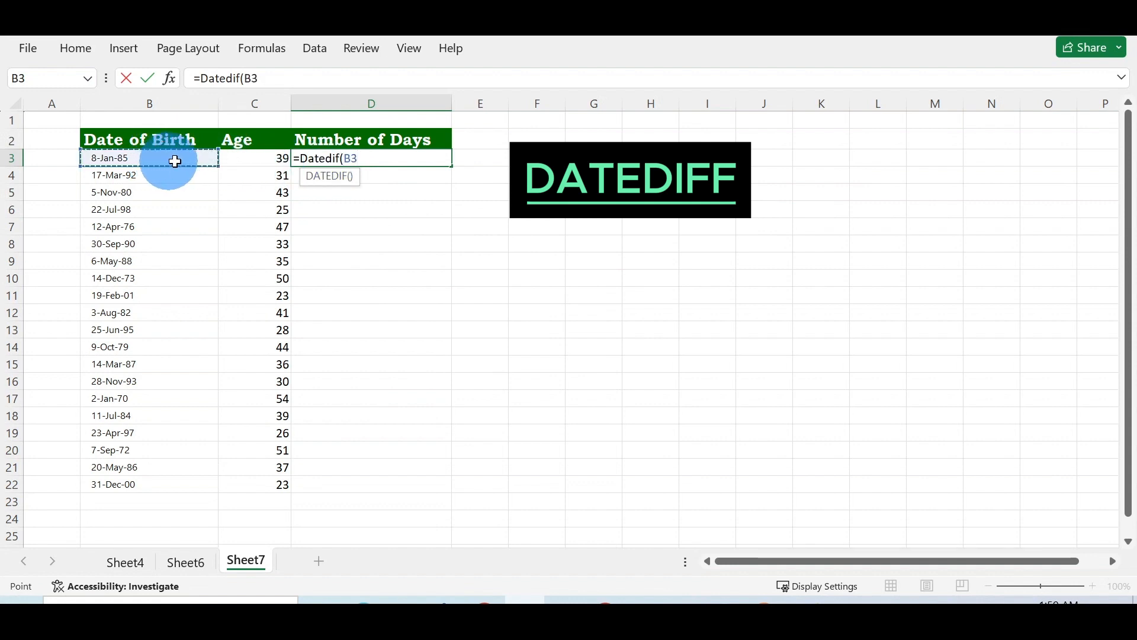
{"action": "type", "text": ","}
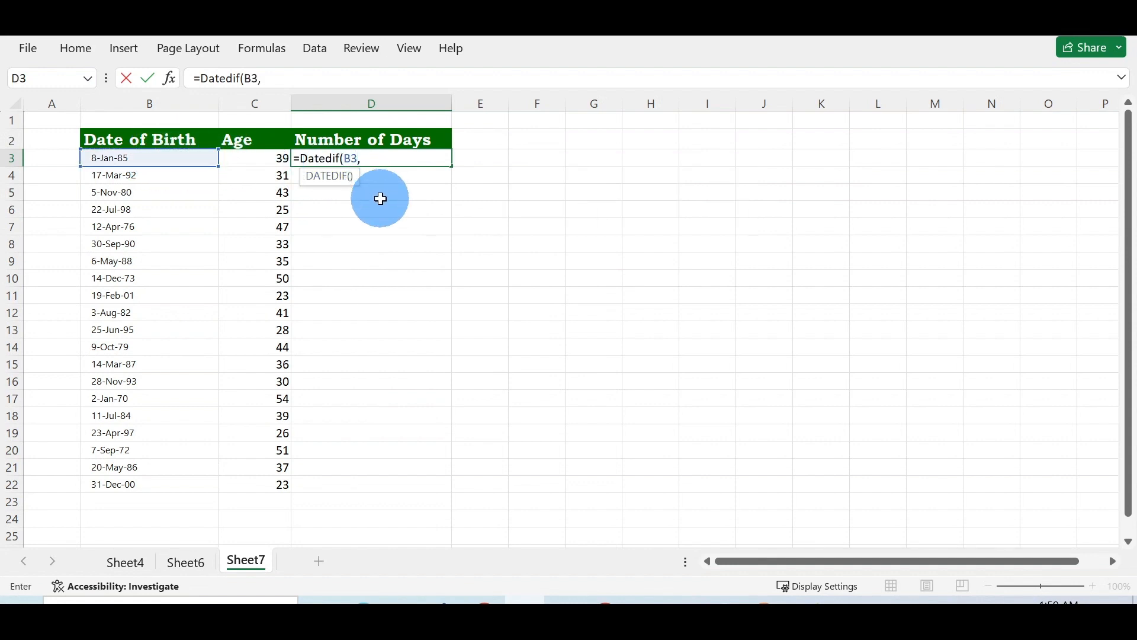
{"action": "type", "text": "Tod"}
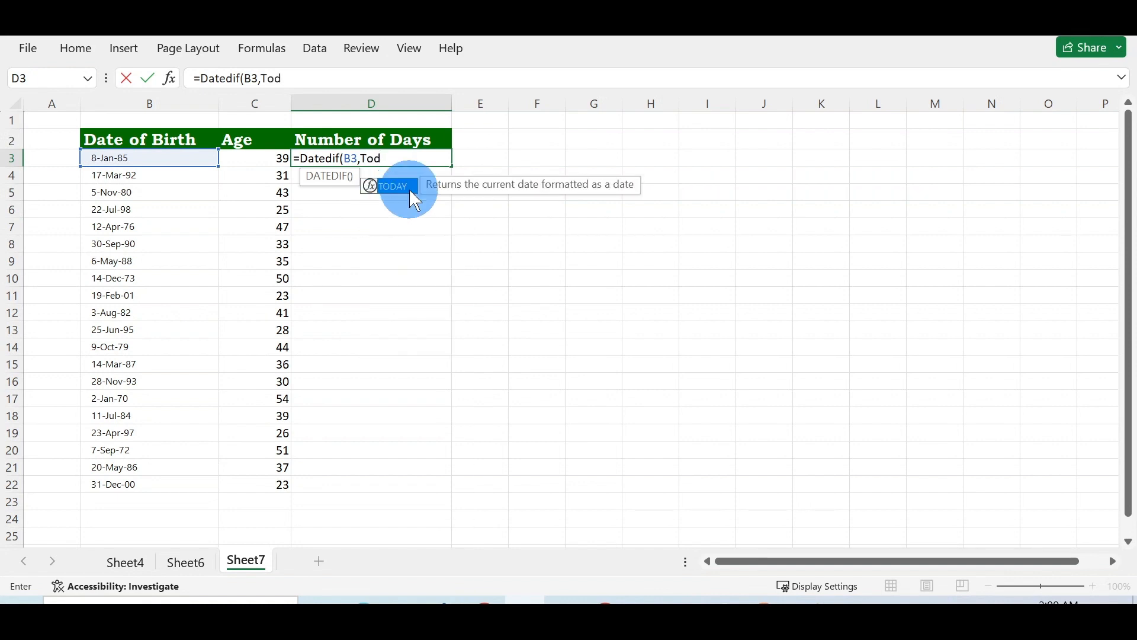
{"action": "double_click", "coordinate": [407, 189]}
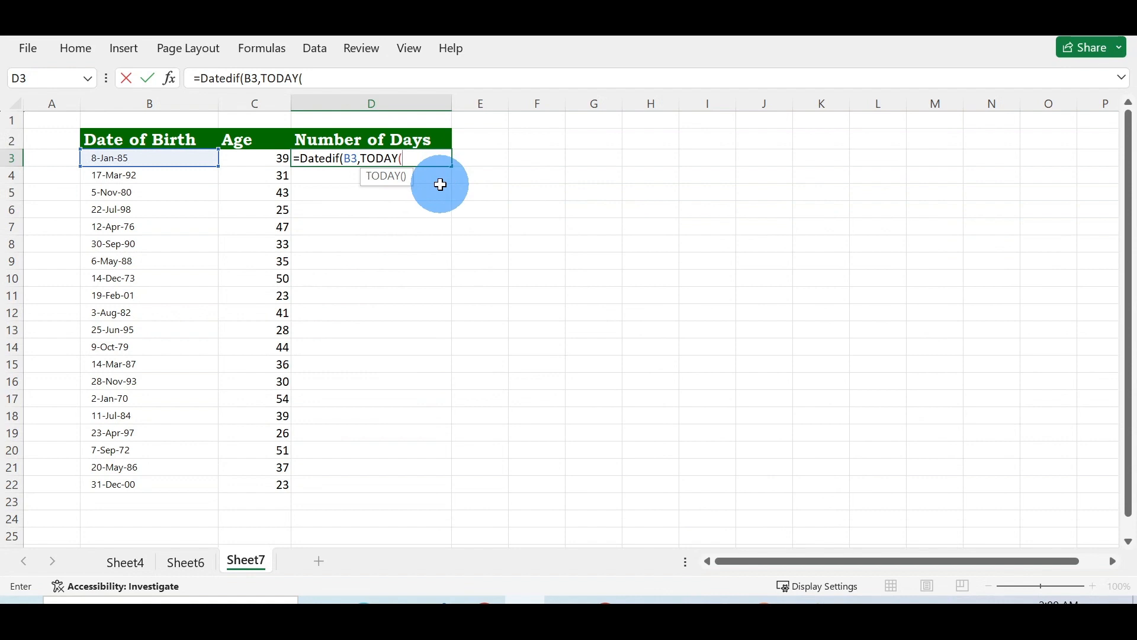
{"action": "type", "text": ")"}
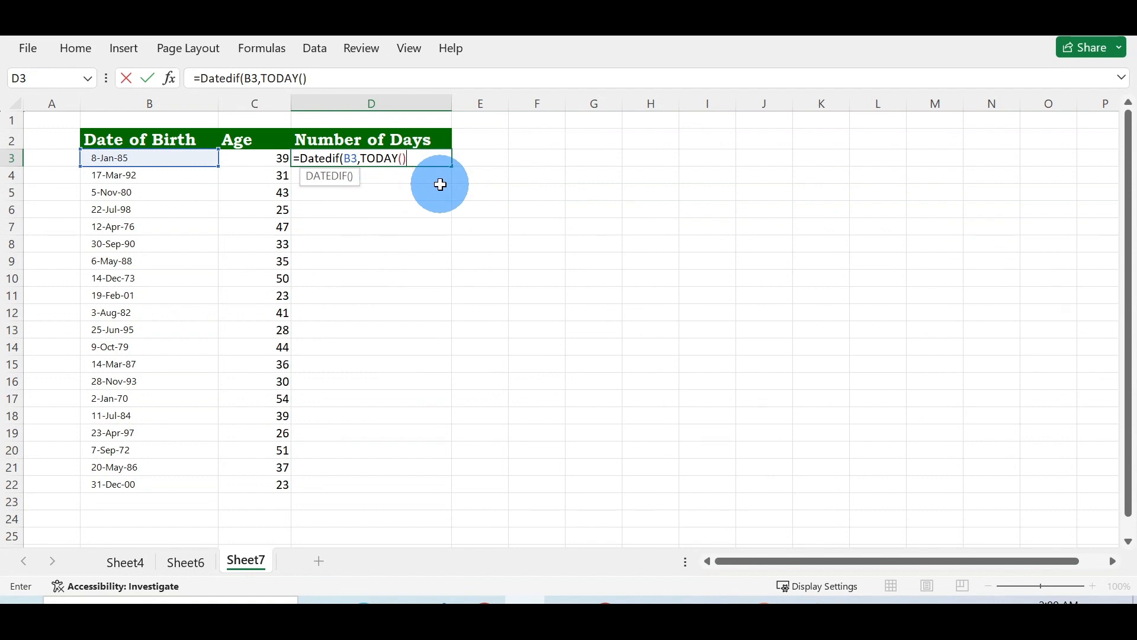
{"action": "type", "text": ",\"D"}
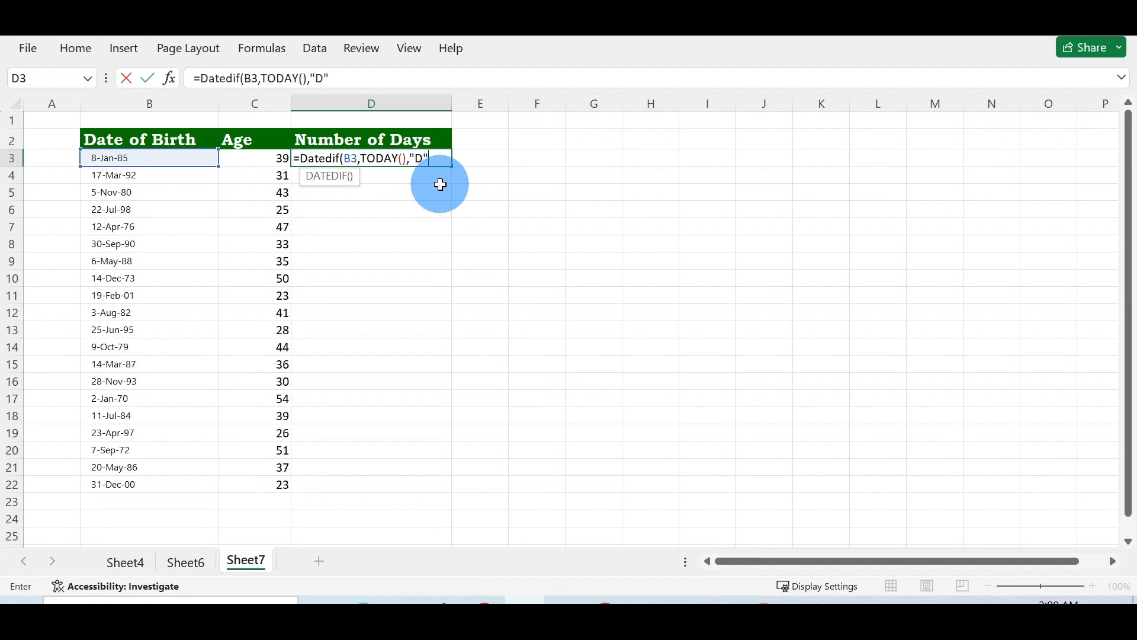
{"action": "type", "text": "\")"}
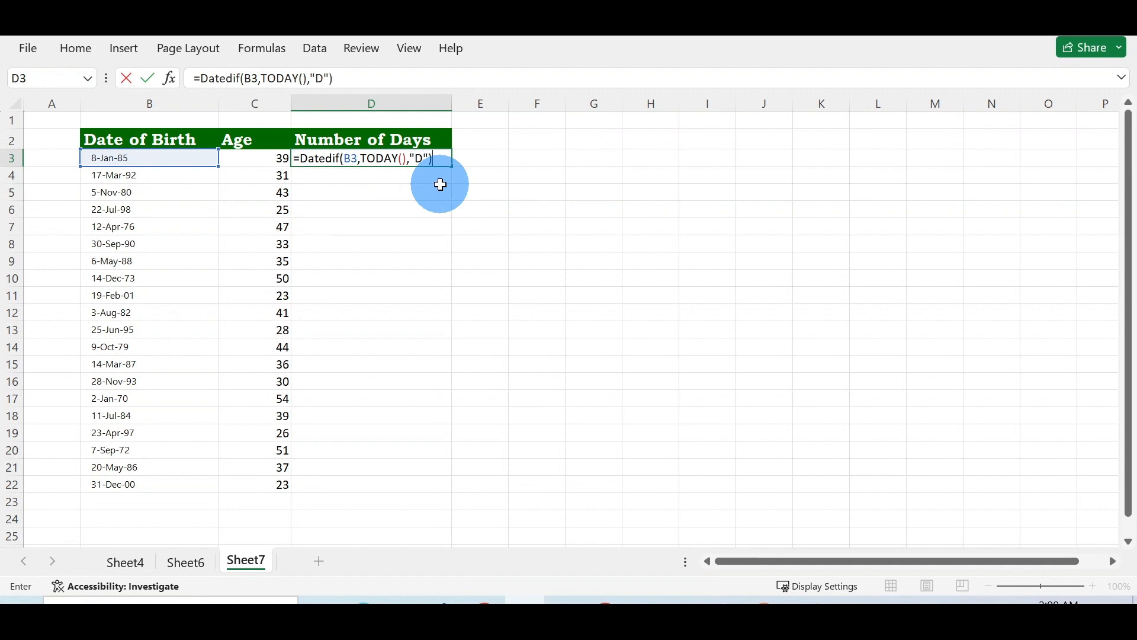
{"action": "key", "text": "Return"}
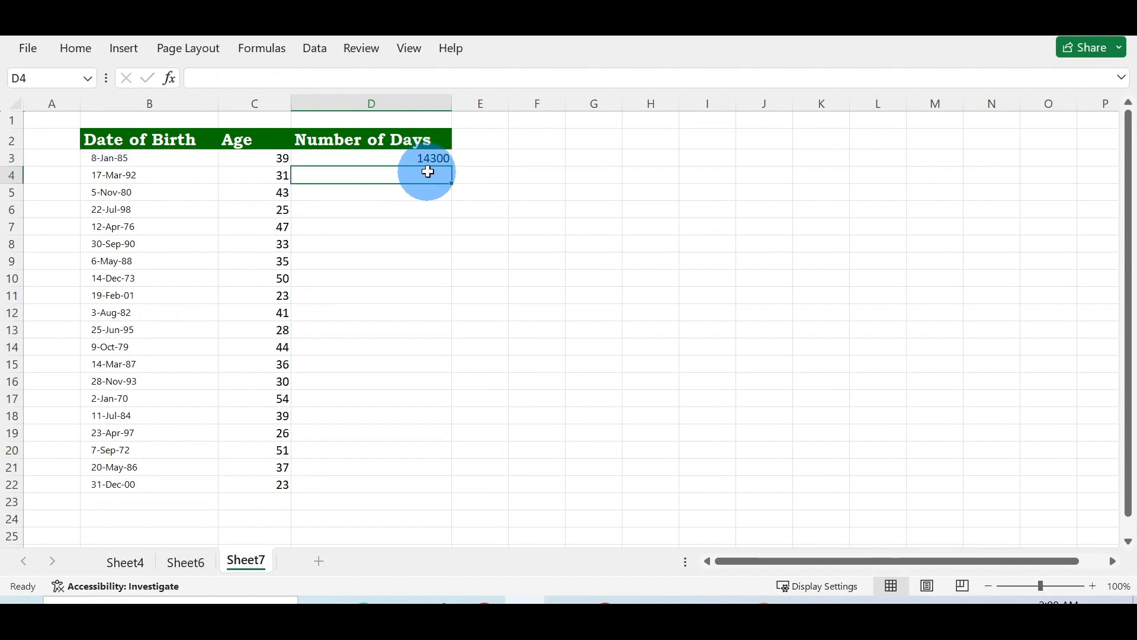
Step: Fill the D3 formula down the Number of Days column to D22 as copied cells
{"action": "left_click", "coordinate": [436, 159]}
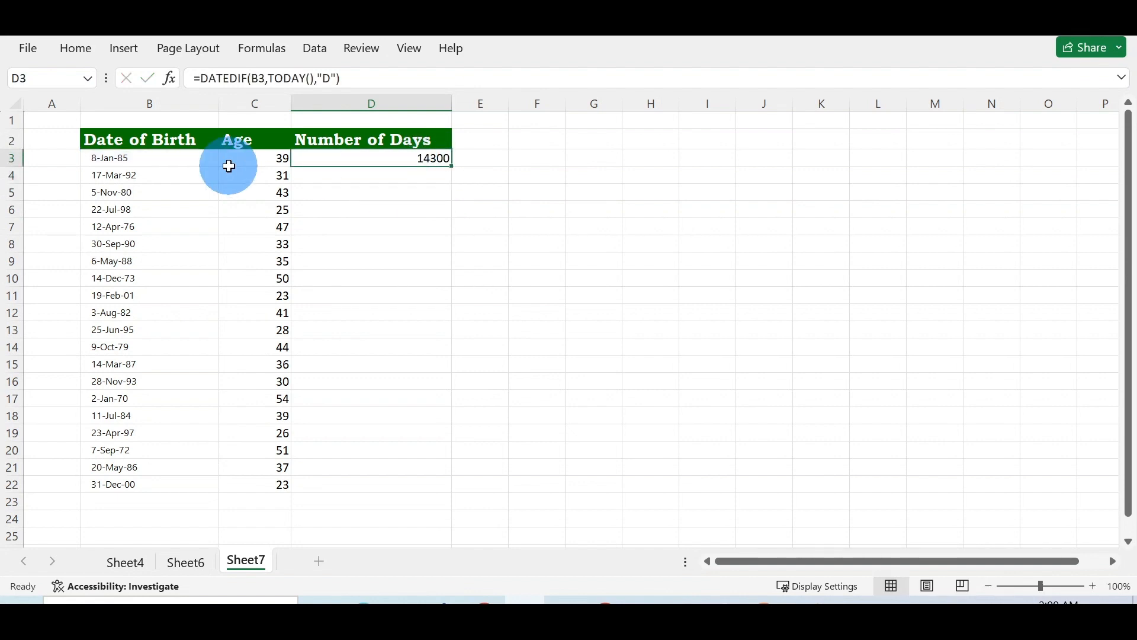
{"action": "double_click", "coordinate": [452, 170]}
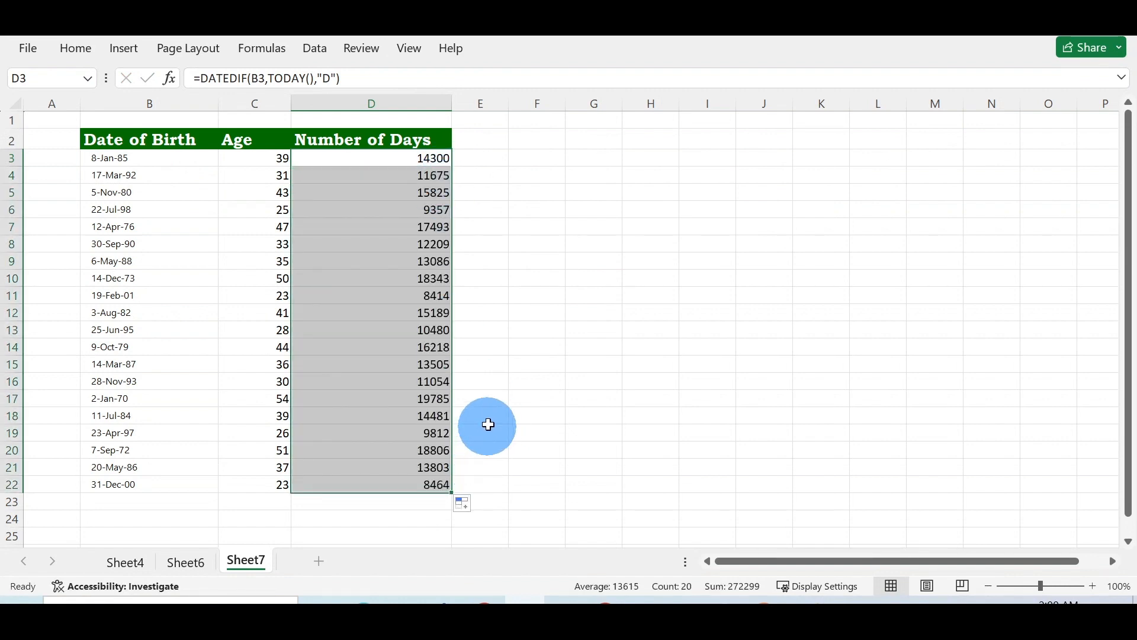
{"action": "left_click", "coordinate": [465, 504]}
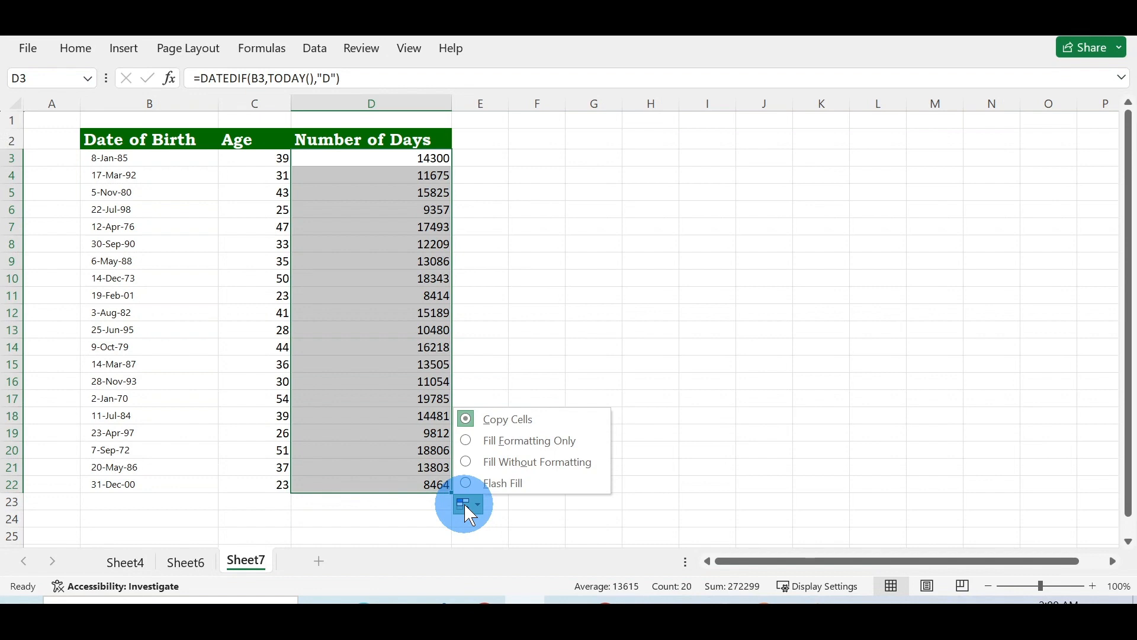
{"action": "left_click", "coordinate": [651, 381]}
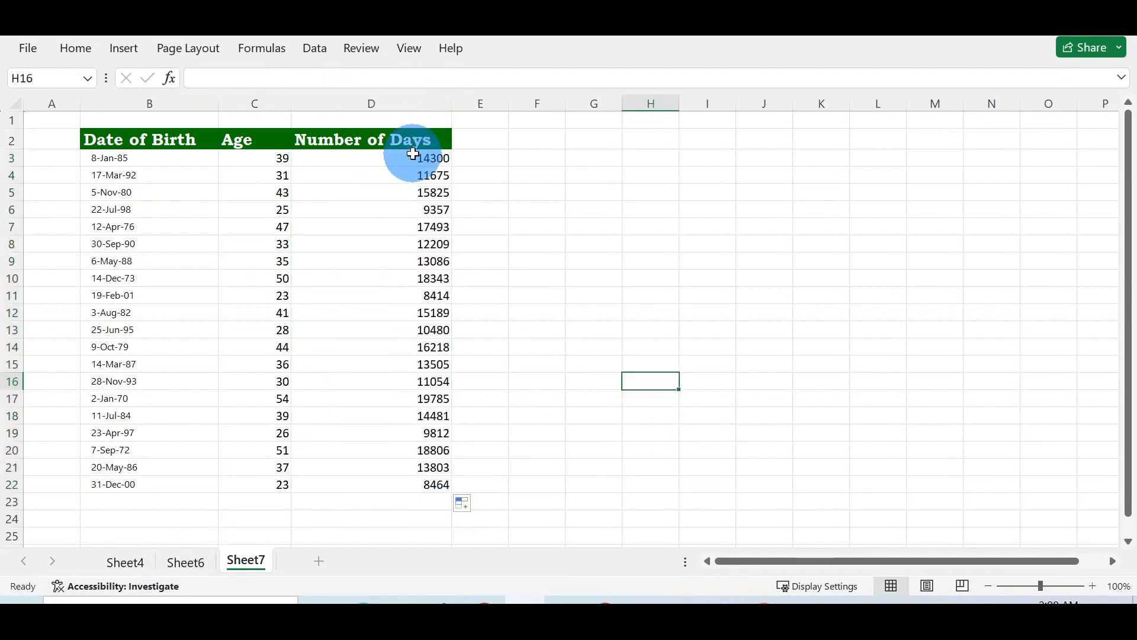
Step: Open the number format settings for the Number of Days cells D3:D22
{"action": "left_click_drag", "start_coordinate": [413, 155], "coordinate": [448, 489]}
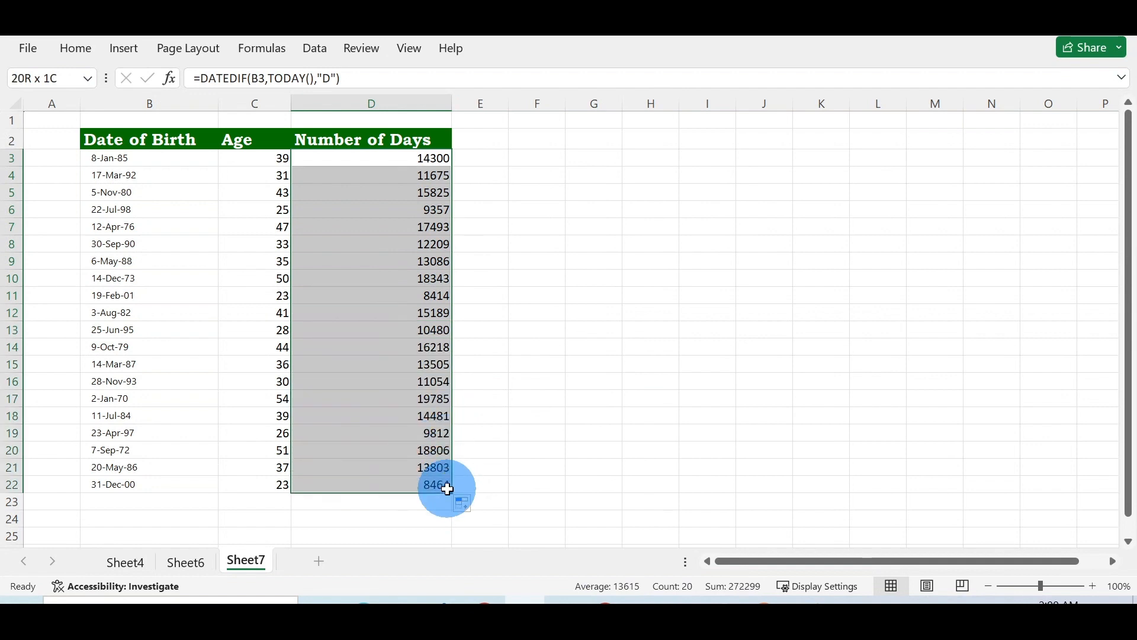
{"action": "left_click", "coordinate": [83, 46]}
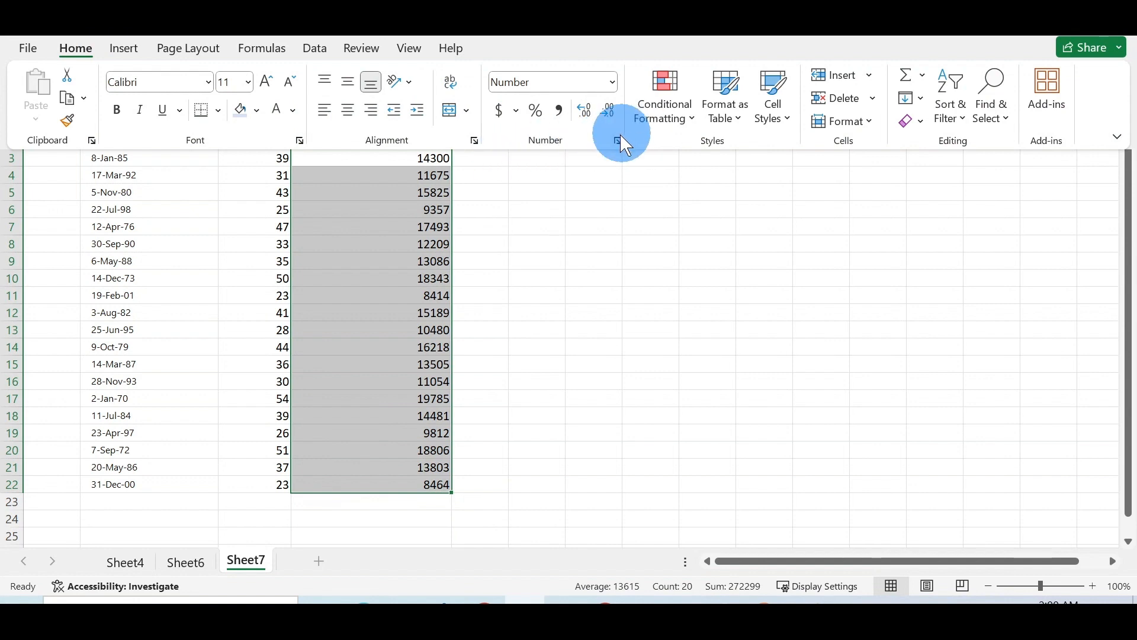
{"action": "left_click", "coordinate": [618, 139]}
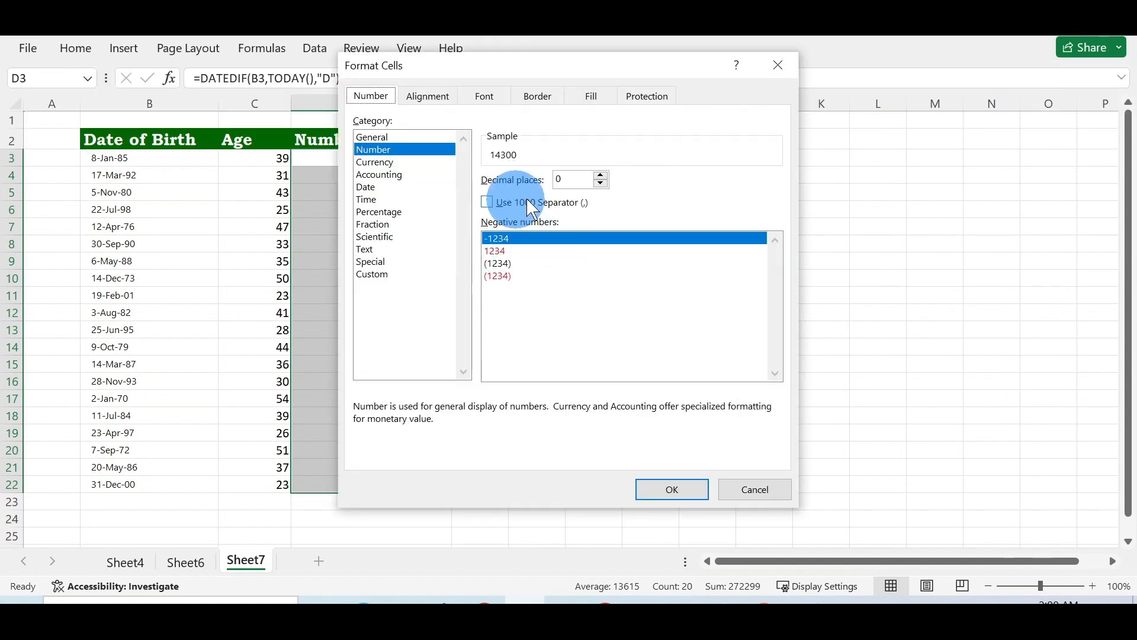